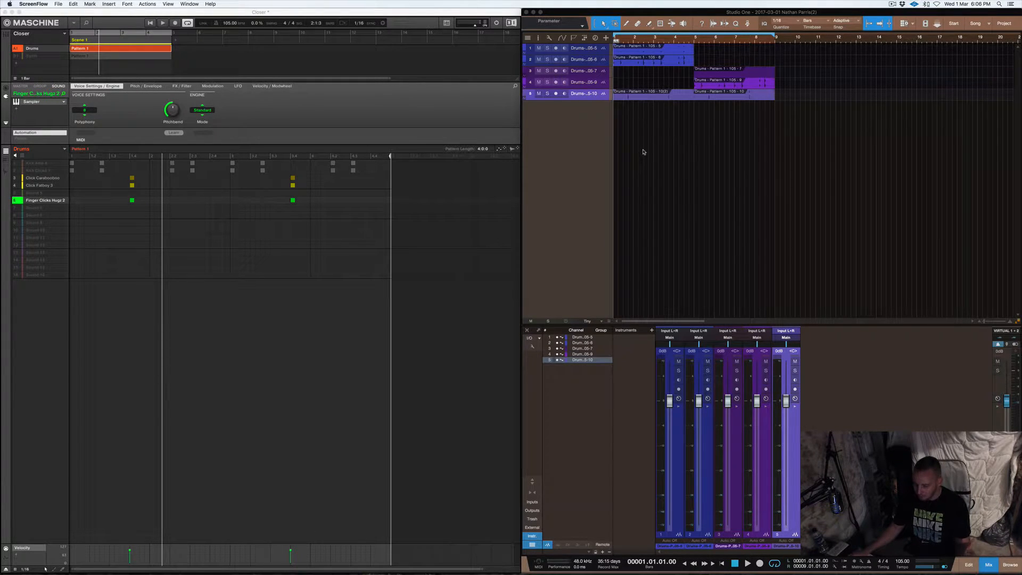
Switch to Studio One and play the drum arrangement through most of its eight bars before stopping playback.
{"action": "left_click", "coordinate": [667, 136]}
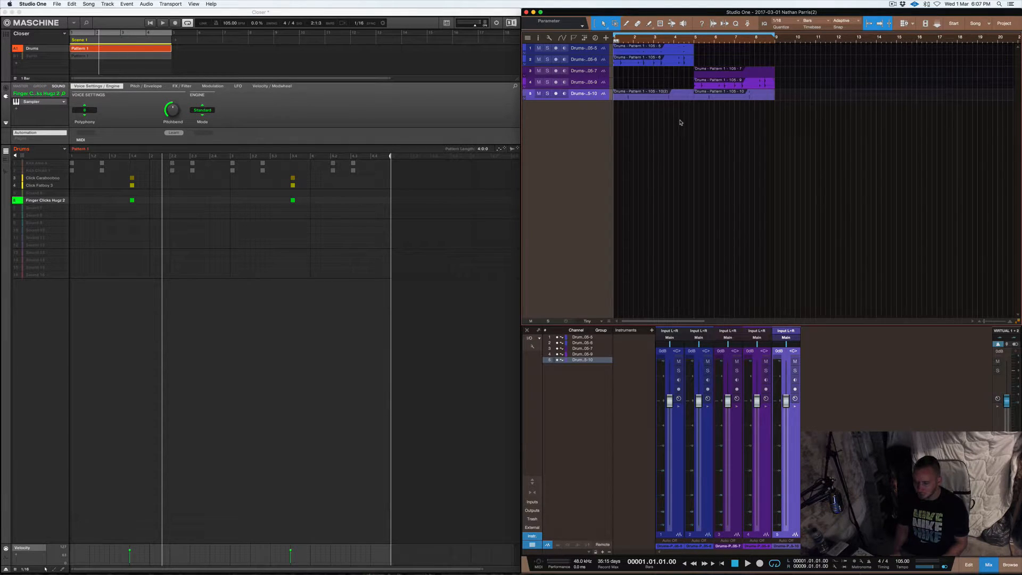
{"action": "key", "text": "space"}
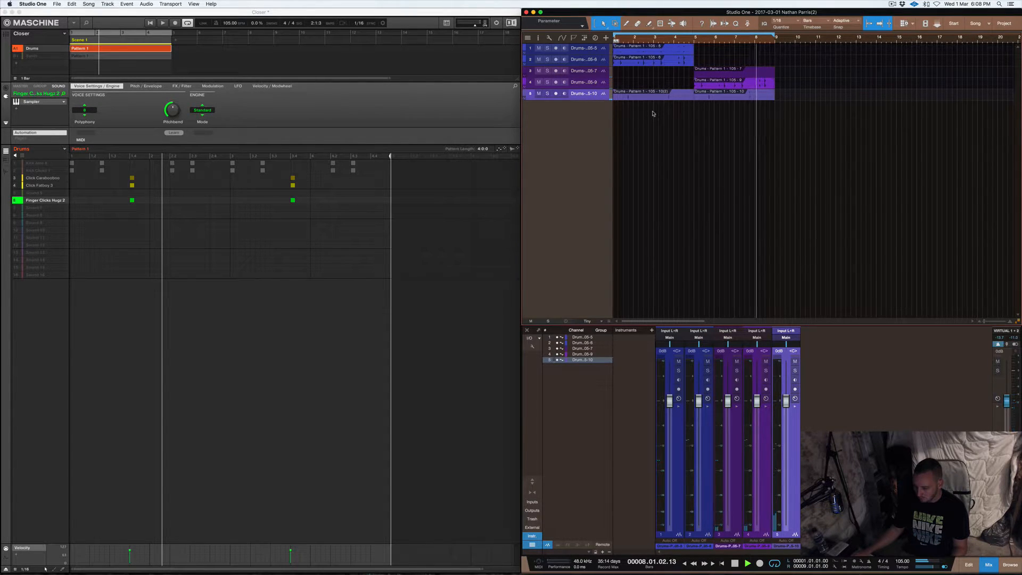
{"action": "key", "text": "space"}
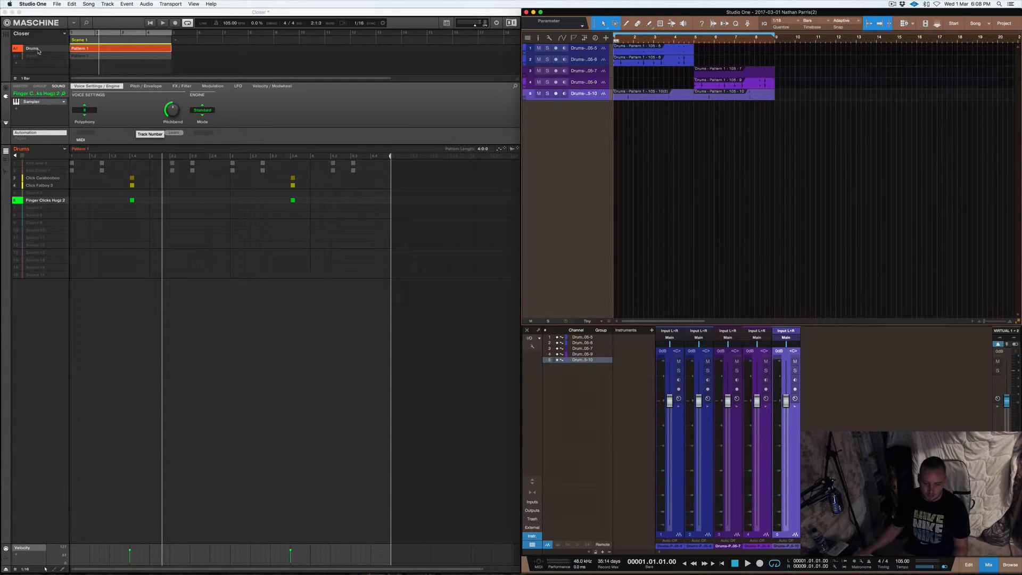
Open the mixer view in Maschine and inspect the Sampler waveforms of the first two kick sounds in the Drums group.
{"action": "left_click", "coordinate": [6, 34]}
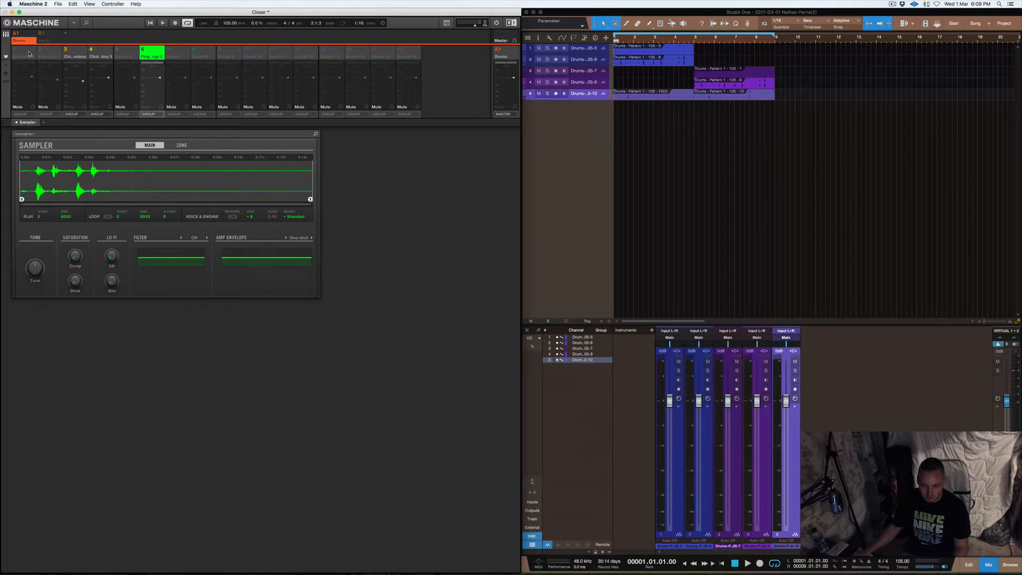
{"action": "left_click", "coordinate": [29, 55]}
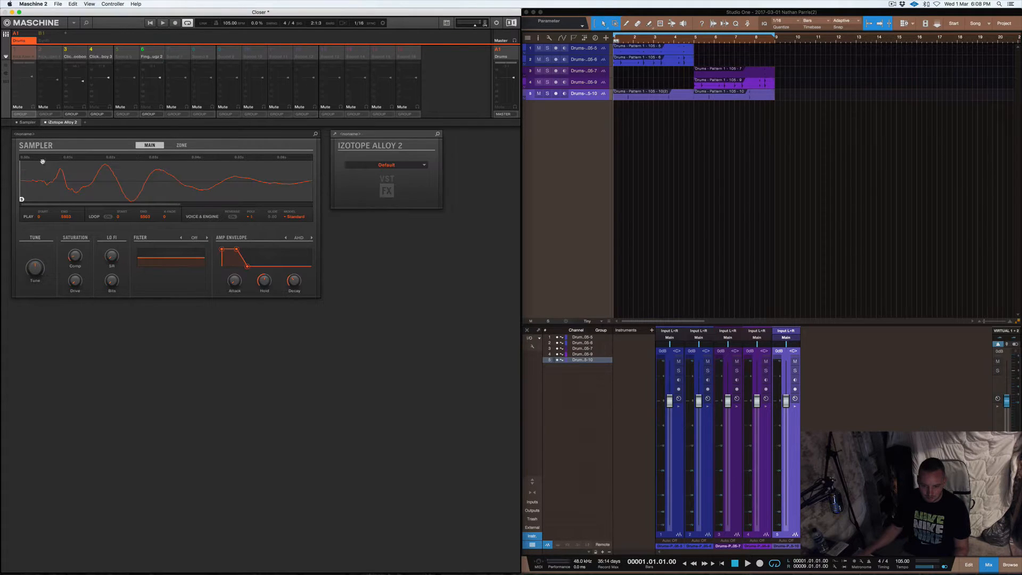
{"action": "left_click", "coordinate": [49, 56]}
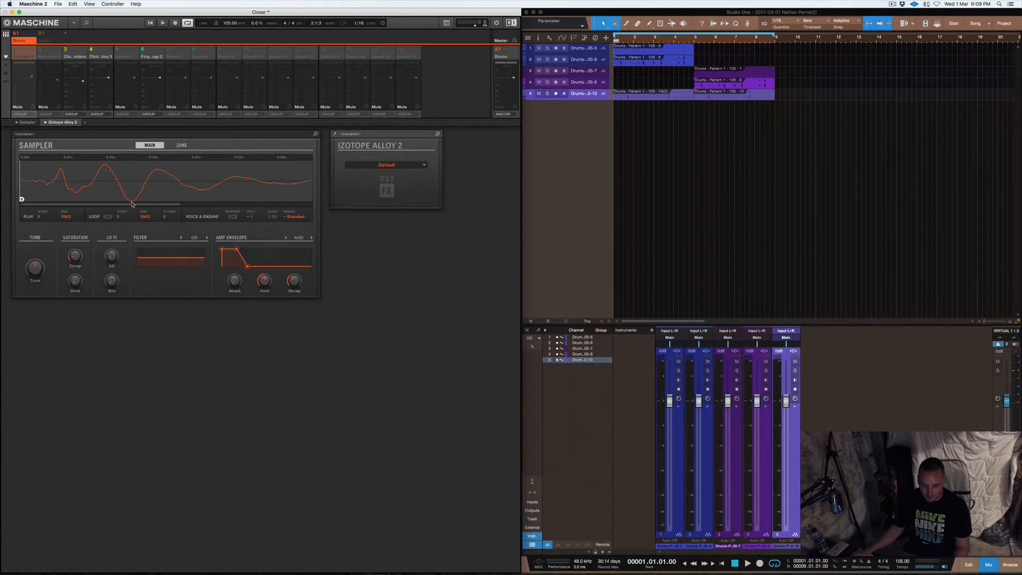
{"action": "left_click", "coordinate": [55, 56]}
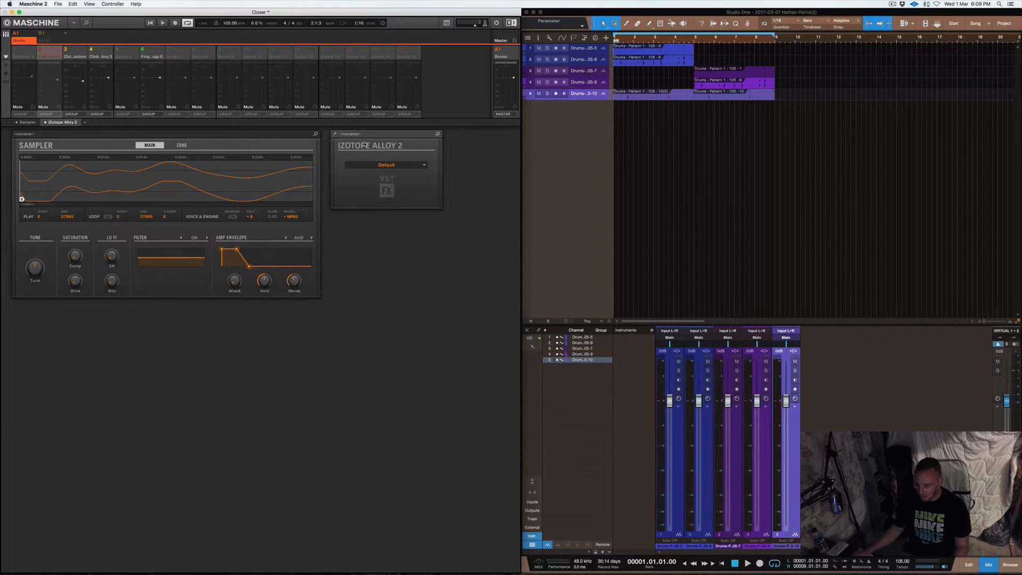
Examine the start of the first two kick tracks in Studio One, enlarged enough to compare the individual waveform cycles.
{"action": "scroll", "coordinate": [687, 143], "scroll_direction": "up", "scroll_amount": 10}
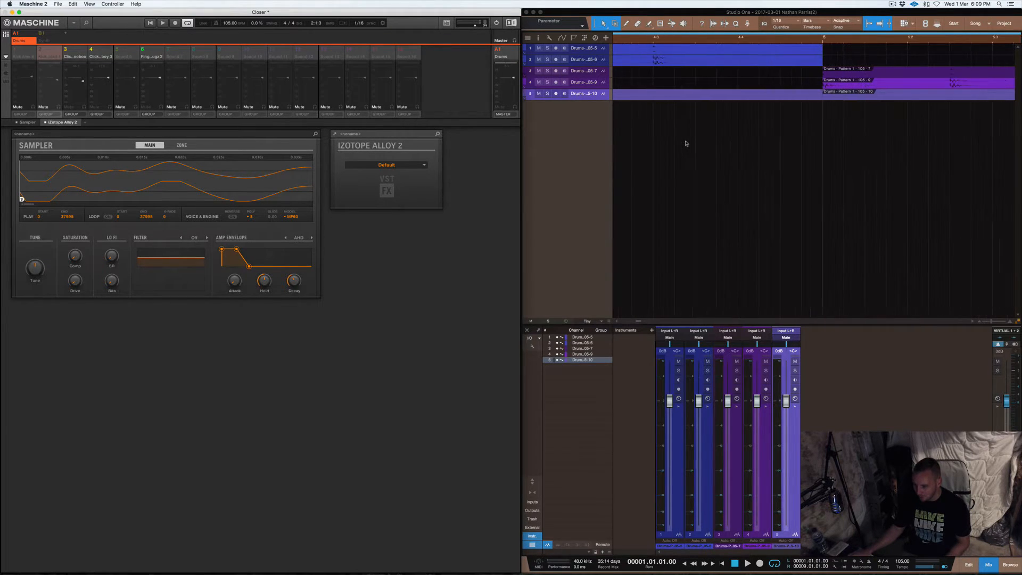
{"action": "scroll", "coordinate": [687, 144], "scroll_direction": "left", "scroll_amount": 10}
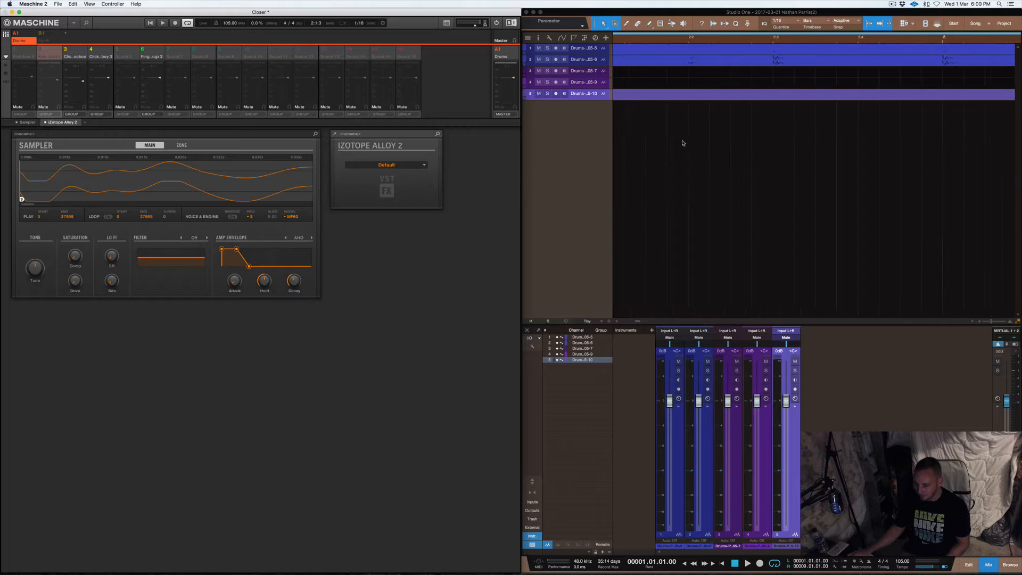
{"action": "scroll", "coordinate": [684, 144], "scroll_direction": "left", "scroll_amount": 5}
{"action": "scroll", "coordinate": [684, 143], "scroll_direction": "up", "scroll_amount": 8}
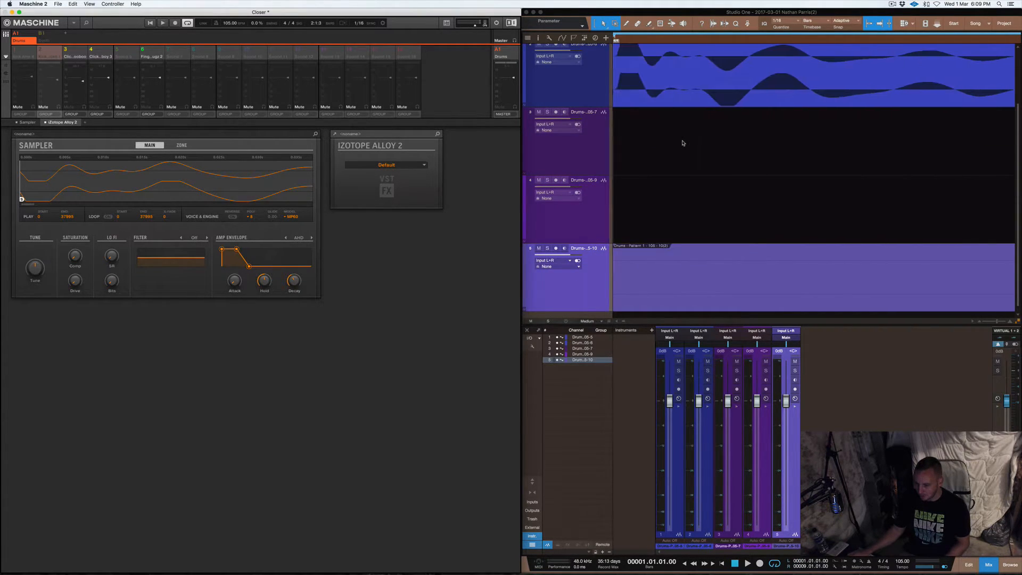
{"action": "scroll", "coordinate": [682, 143], "scroll_direction": "up", "scroll_amount": 3}
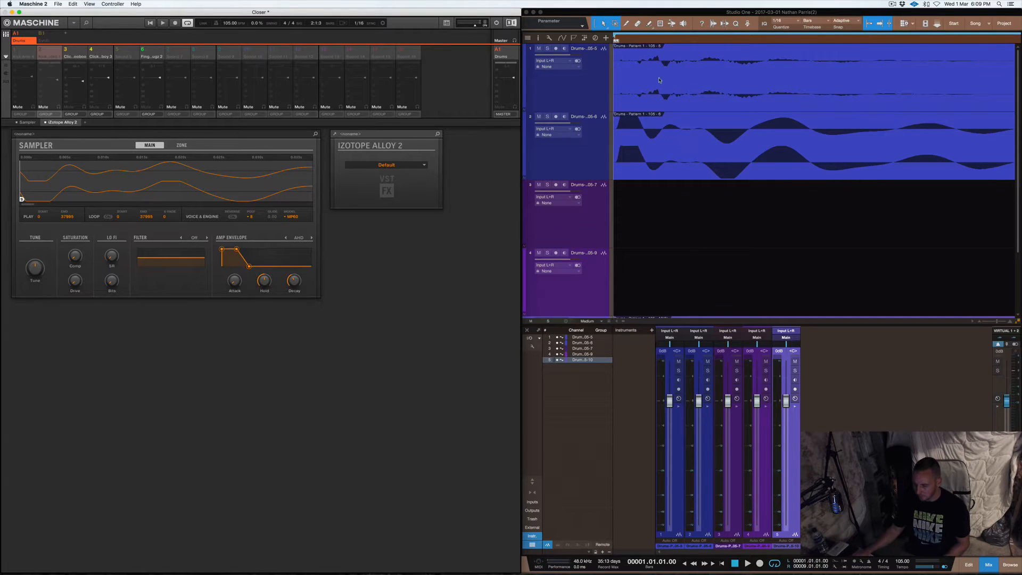
{"action": "key", "text": "shift+e"}
{"action": "scroll", "coordinate": [673, 104], "scroll_direction": "up", "scroll_amount": 5}
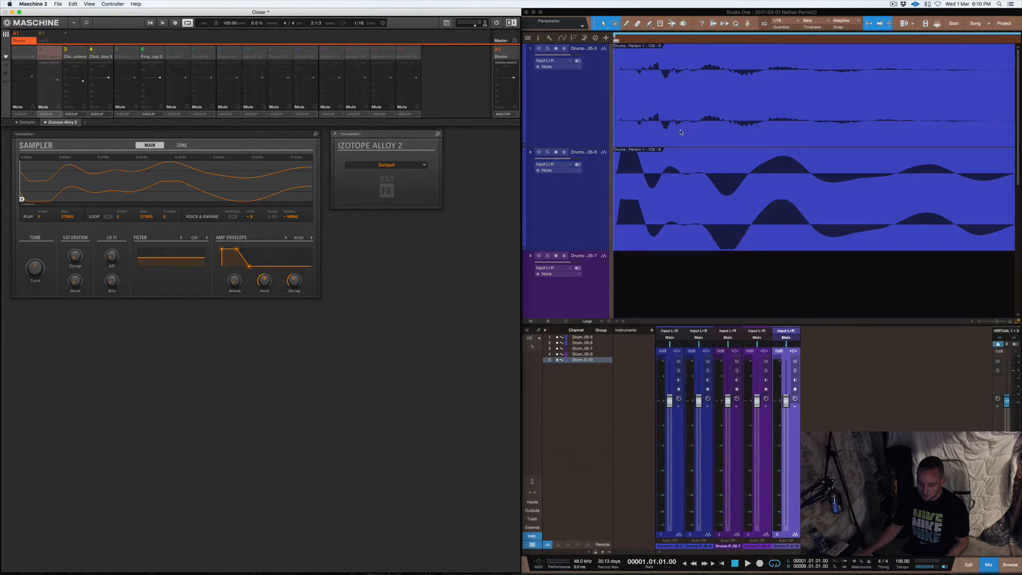
{"action": "scroll", "coordinate": [684, 131], "scroll_direction": "down", "scroll_amount": 2}
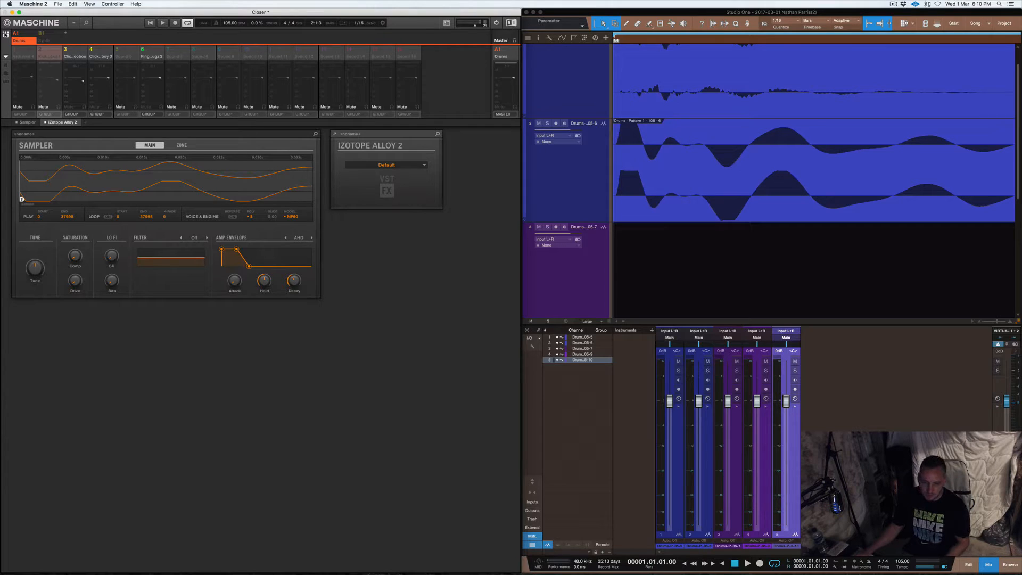
Return Maschine to the arrange view and inspect the iZotope Alloy 2 equalizer curves of Kick Clickit 1 and Kick Ame 4.
{"action": "left_click", "coordinate": [6, 34]}
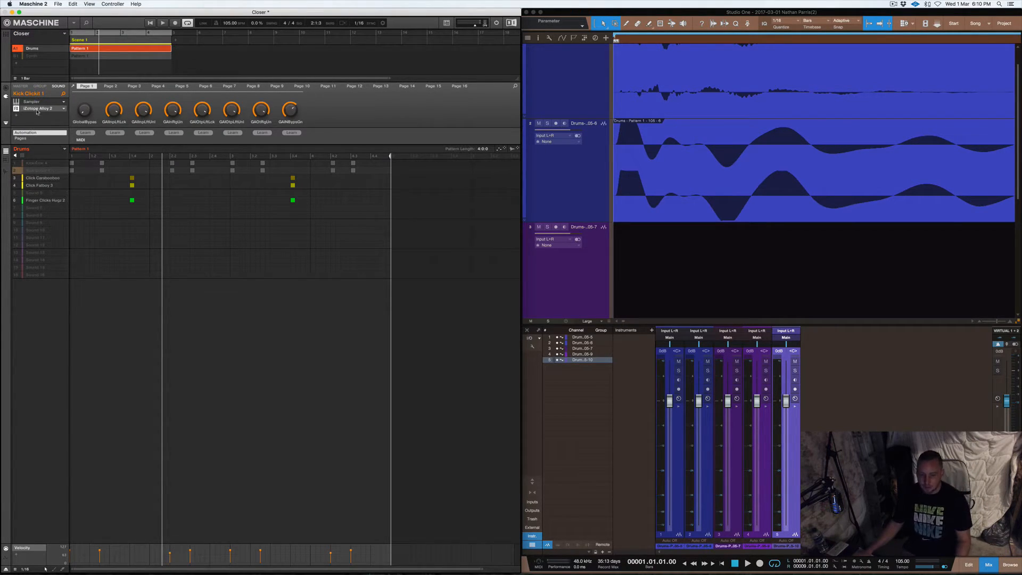
{"action": "left_click", "coordinate": [36, 110]}
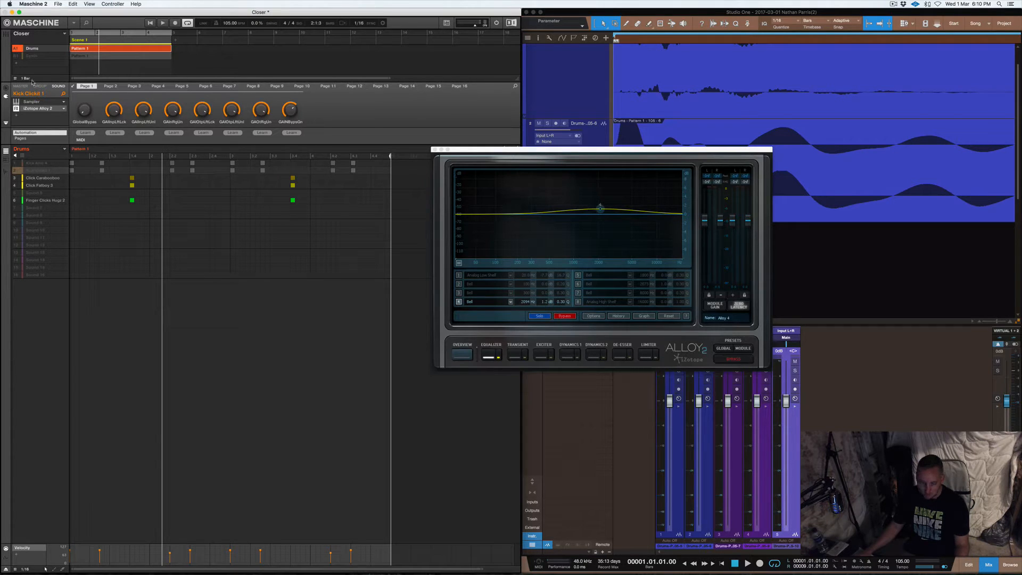
{"action": "left_click", "coordinate": [33, 163]}
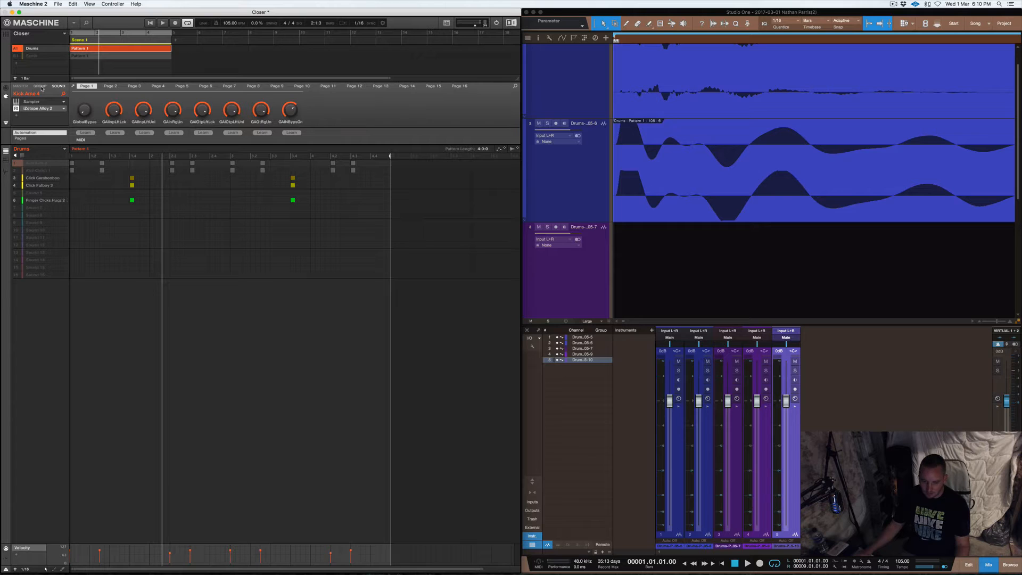
{"action": "left_click", "coordinate": [40, 108]}
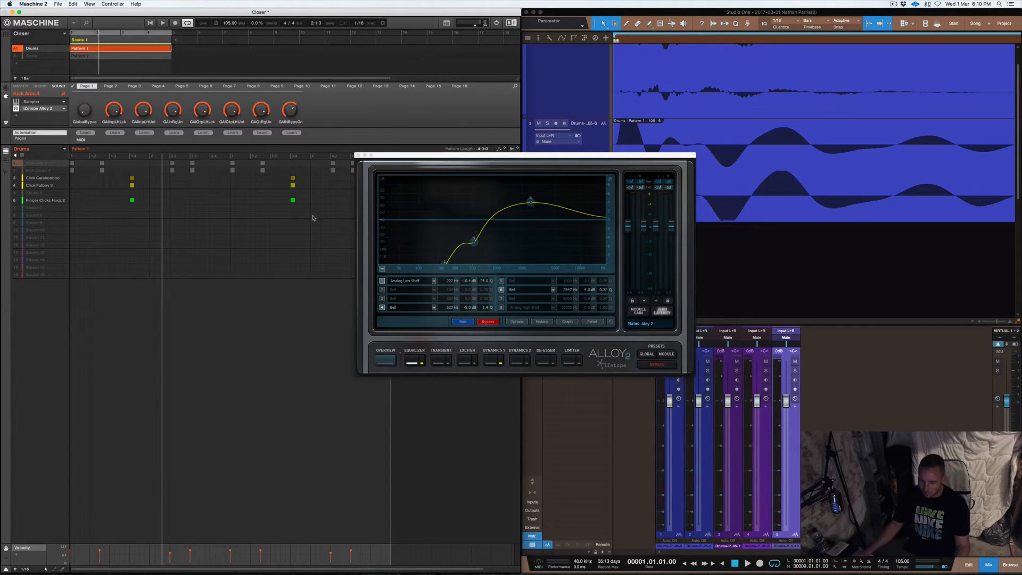
Solo Kick Ame 4 and audition the pattern with only that sound.
{"action": "right_click", "coordinate": [15, 164]}
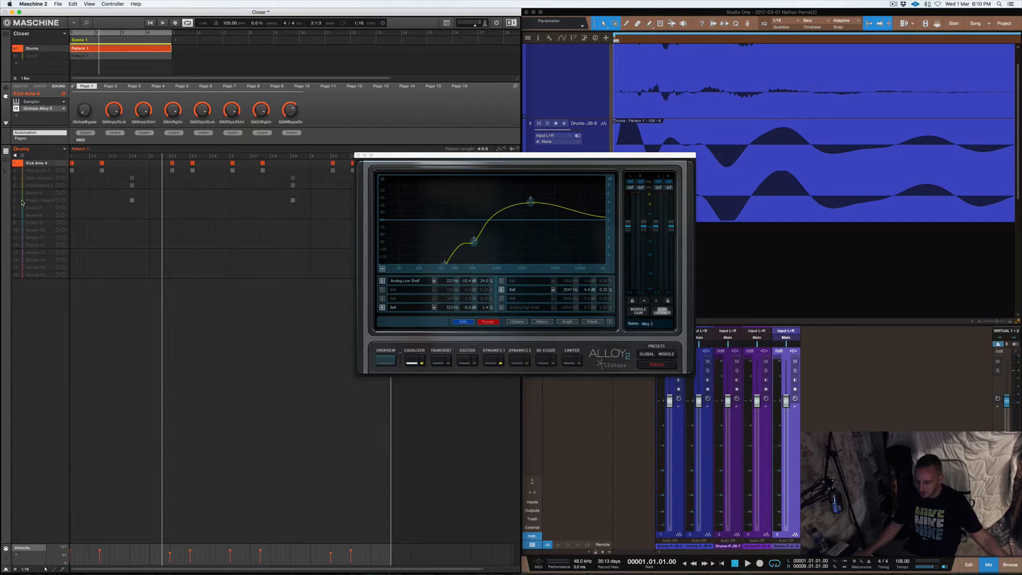
{"action": "key", "text": "space"}
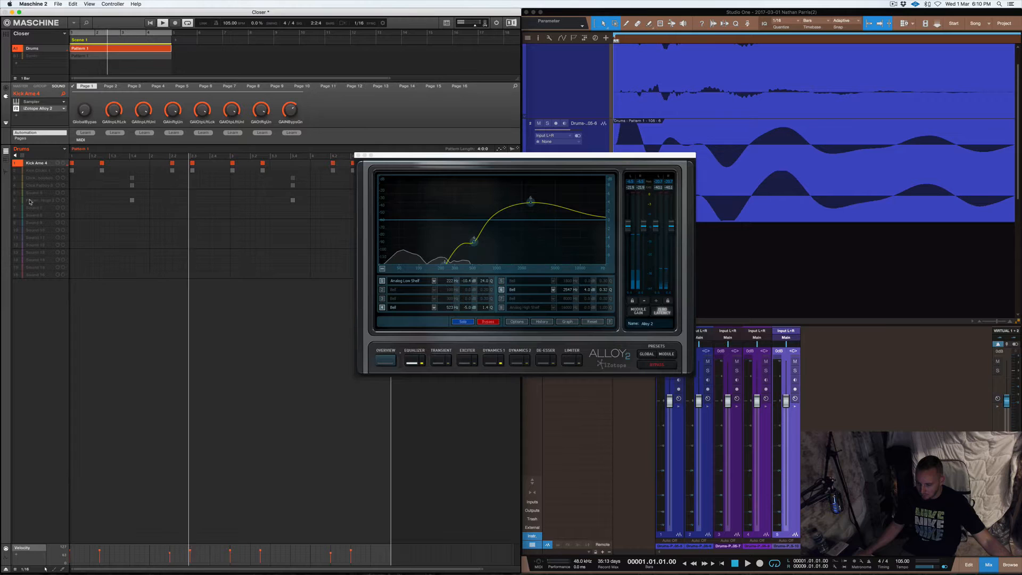
{"action": "key", "text": "space"}
Solo Kick Clickit 1 instead, select it, and audition it with its Alloy 2 equalizer in view.
{"action": "right_click", "coordinate": [29, 171]}
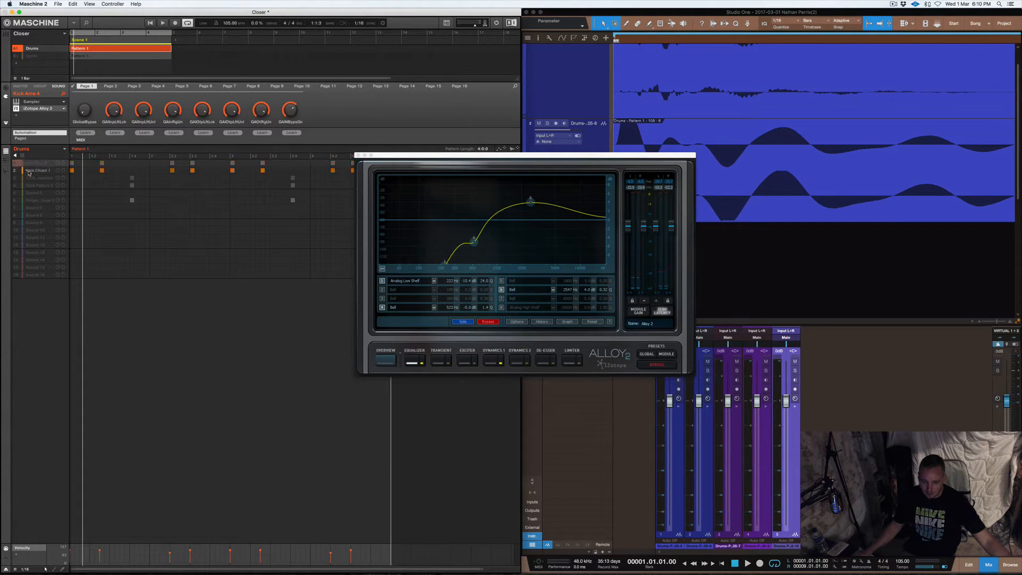
{"action": "left_click", "coordinate": [29, 171]}
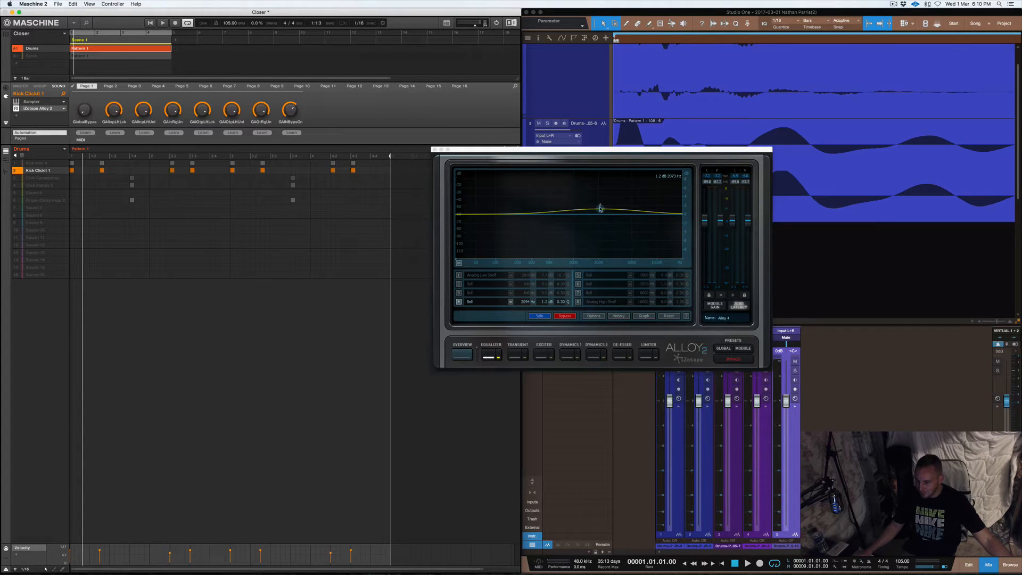
{"action": "key", "text": "space"}
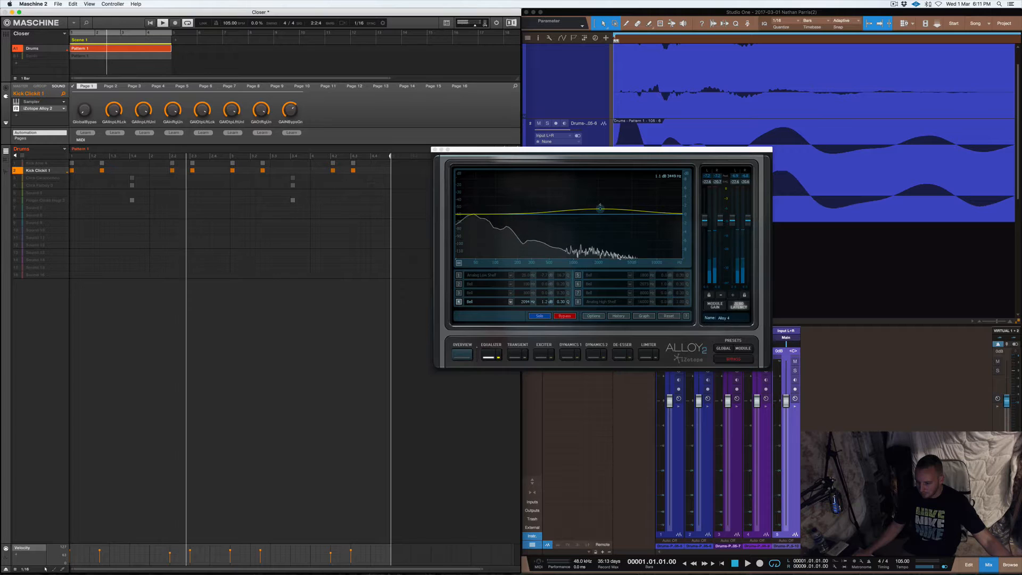
Unmute Kick Ame 4 alongside Kick Clickit 1, audition both kicks together, and close the Alloy 2 window.
{"action": "left_click", "coordinate": [16, 164]}
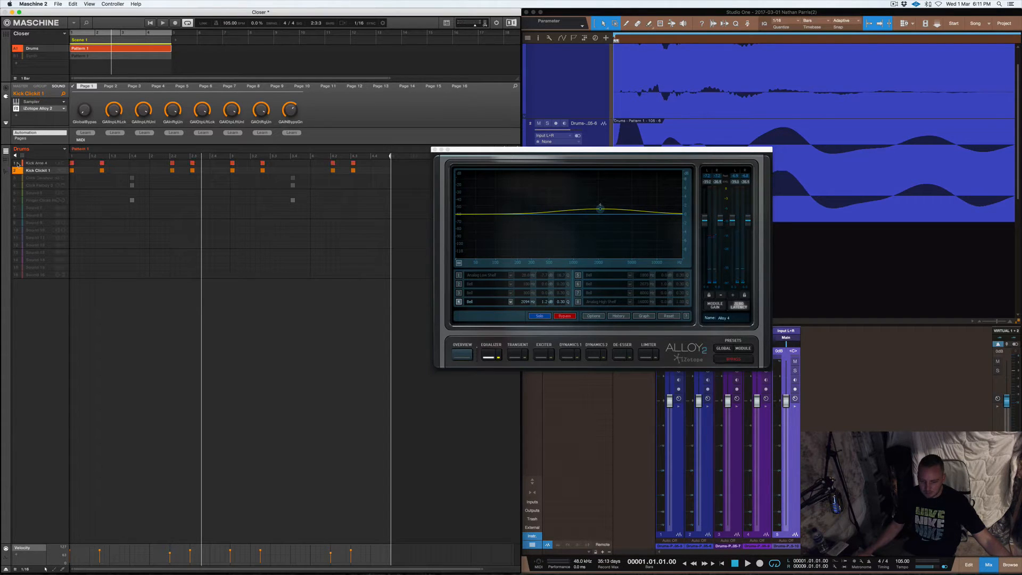
{"action": "key", "text": "space"}
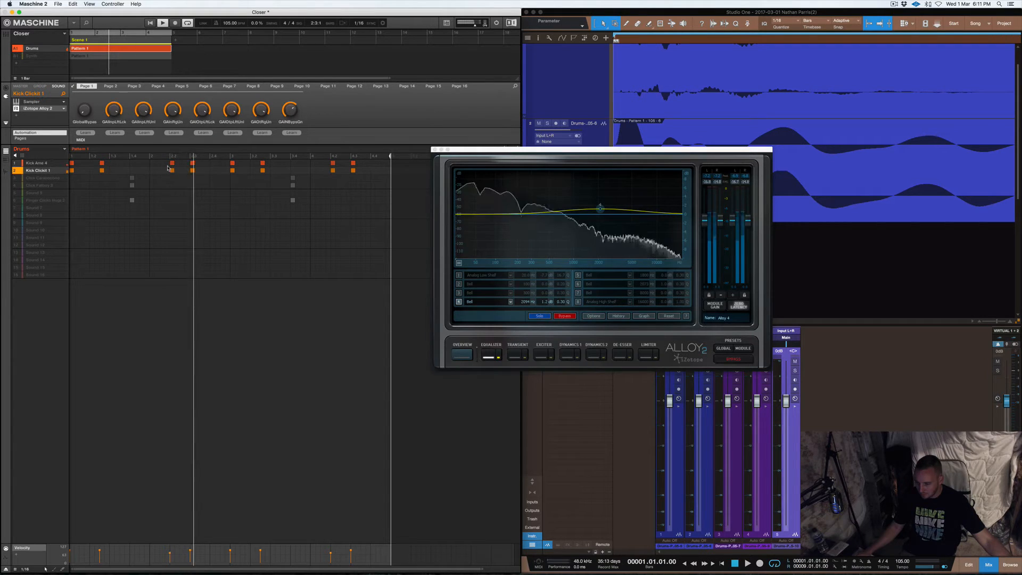
{"action": "left_click", "coordinate": [435, 150]}
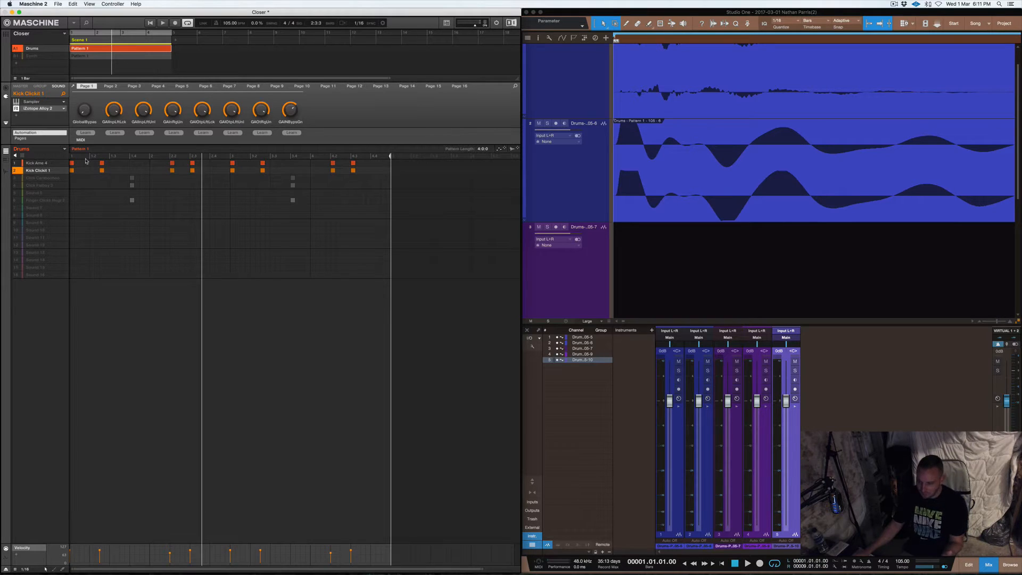
Compare the Alloy 2 equalizer settings of Kick Clickit 1 and Kick Ame 4 again, and close the plug-in window.
{"action": "left_click", "coordinate": [36, 111]}
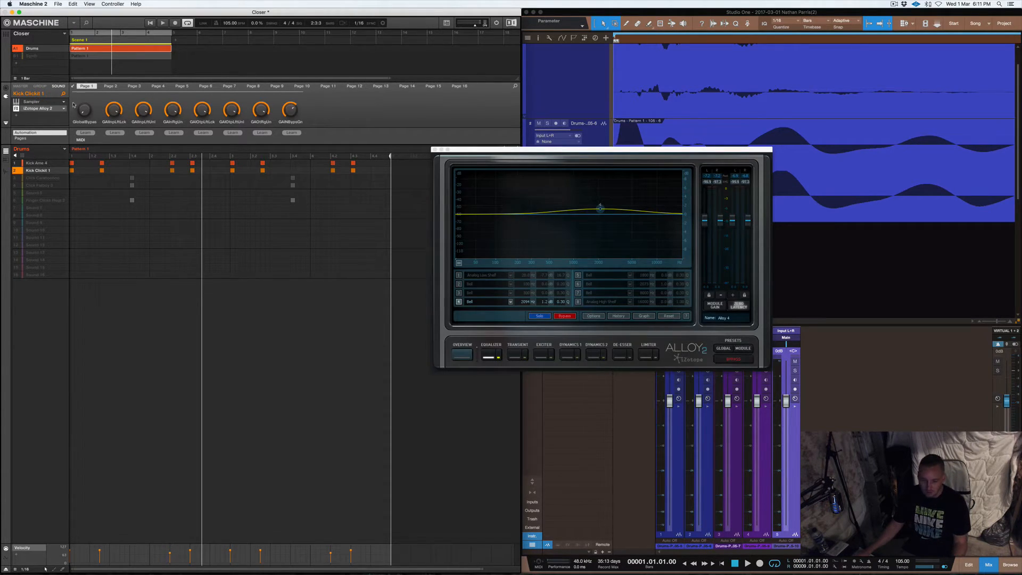
{"action": "left_click", "coordinate": [33, 163]}
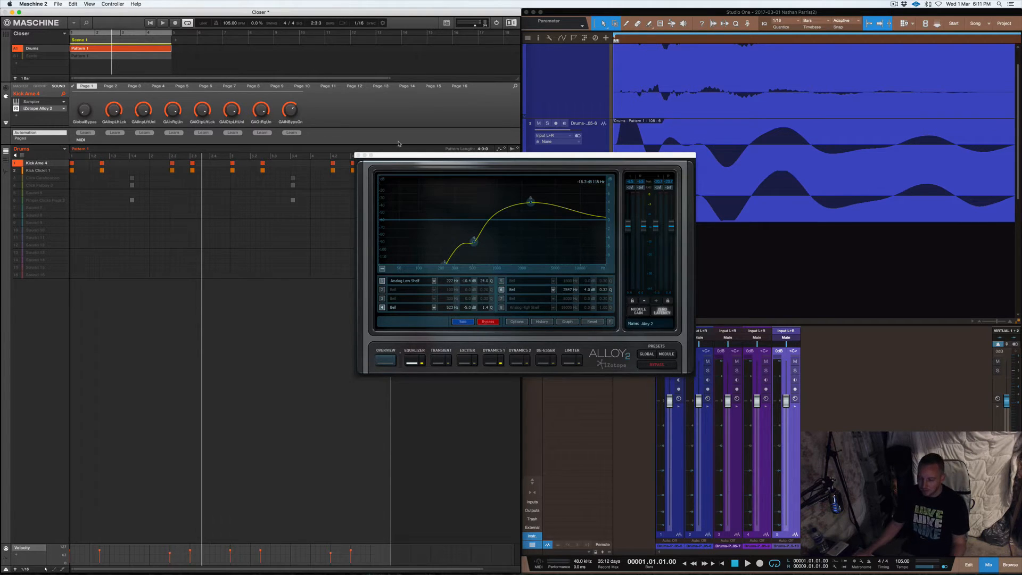
{"action": "left_click", "coordinate": [358, 156]}
Examine the decay of the first kick hit on tracks 1 and 2 in Studio One, then the hits that follow.
{"action": "left_click", "coordinate": [720, 250]}
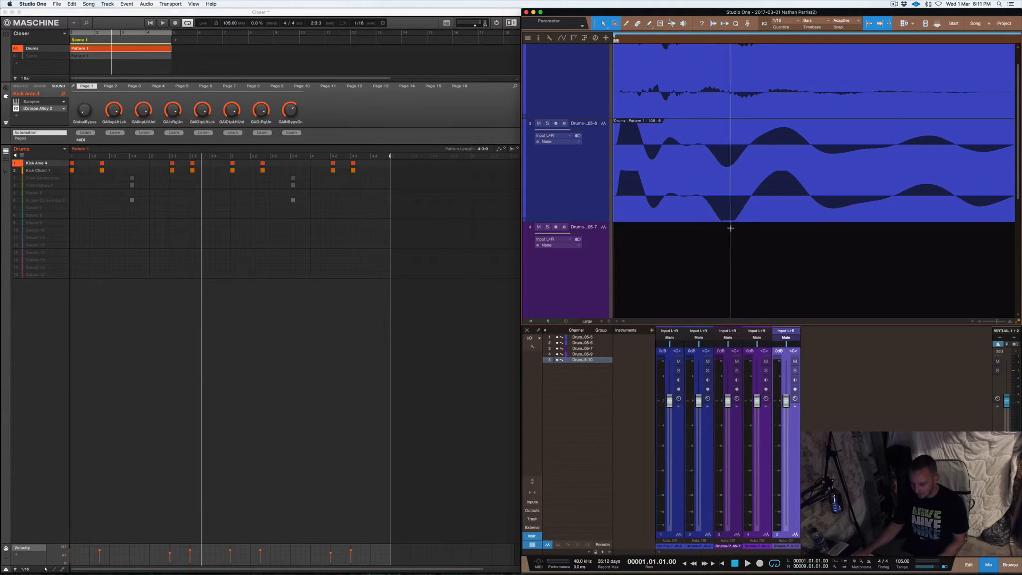
{"action": "key", "text": "w"}
{"action": "key", "text": "w"}
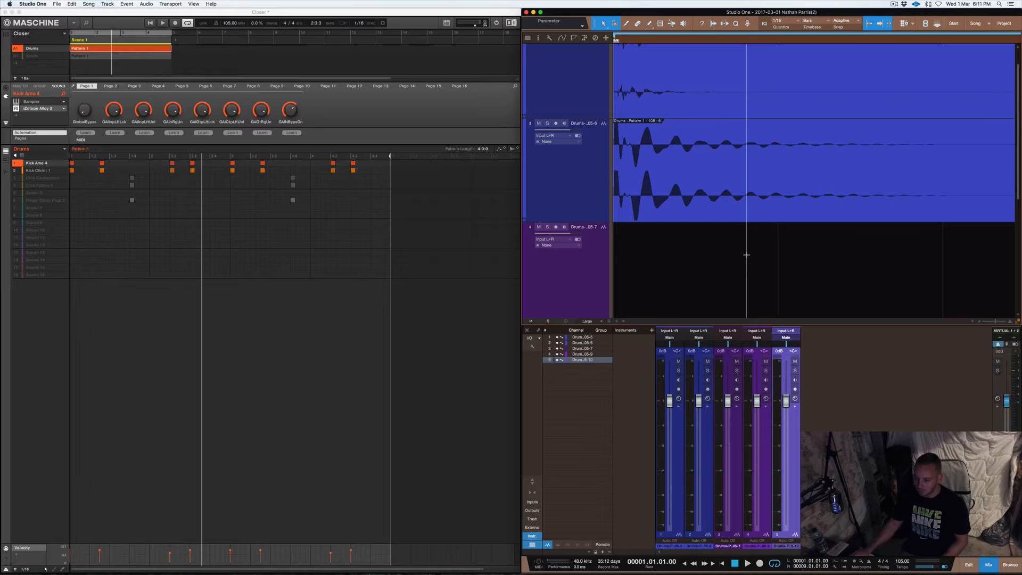
{"action": "scroll", "coordinate": [747, 255], "scroll_direction": "up", "scroll_amount": 1}
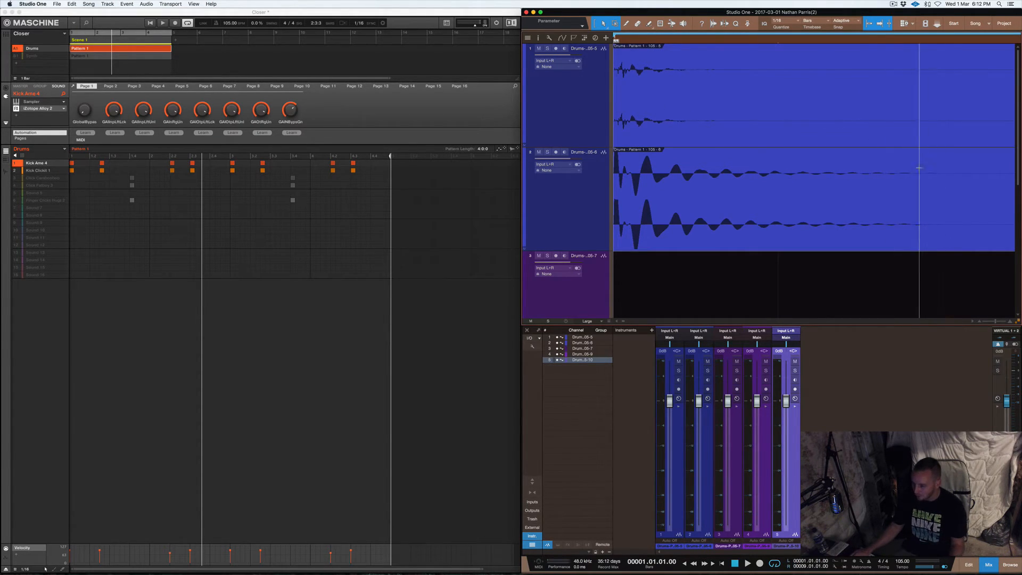
{"action": "key", "text": "w"}
{"action": "key", "text": "w"}
{"action": "key", "text": "w"}
{"action": "key", "text": "w"}
{"action": "key", "text": "w"}
{"action": "key", "text": "w"}
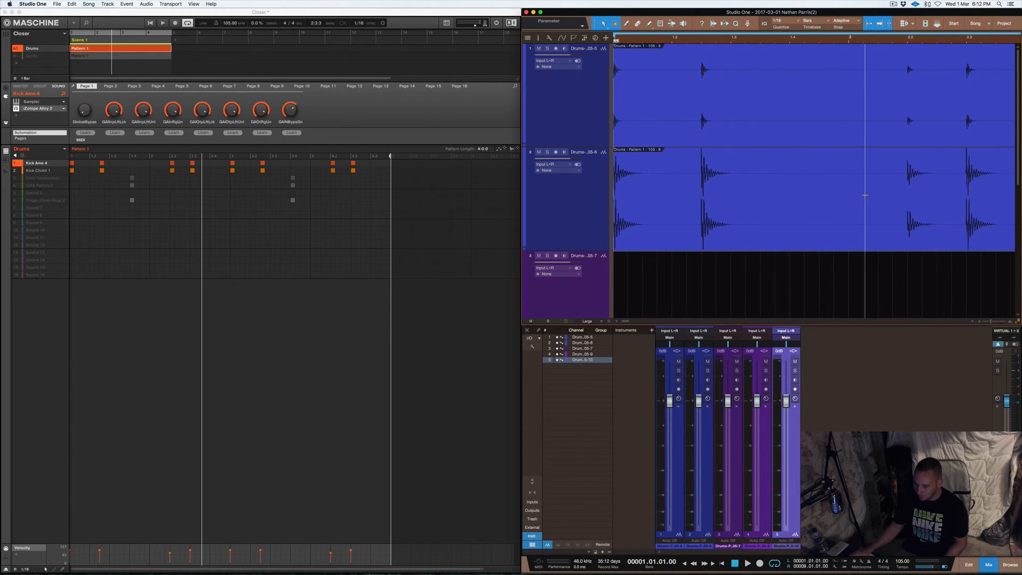
Compare the kick hits on tracks 1 and 2 across the whole four-bar pattern, from its first hit to its last.
{"action": "scroll", "coordinate": [860, 193], "scroll_direction": "down", "scroll_amount": 10}
{"action": "scroll", "coordinate": [860, 193], "scroll_direction": "up", "scroll_amount": 4}
{"action": "scroll", "coordinate": [859, 193], "scroll_direction": "left", "scroll_amount": 10}
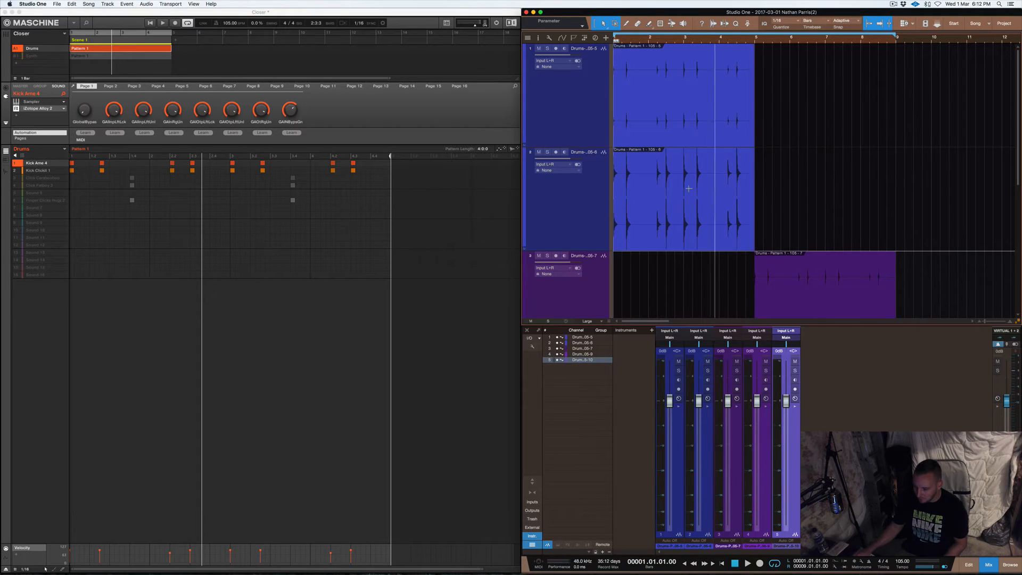
{"action": "scroll", "coordinate": [624, 183], "scroll_direction": "up", "scroll_amount": 5}
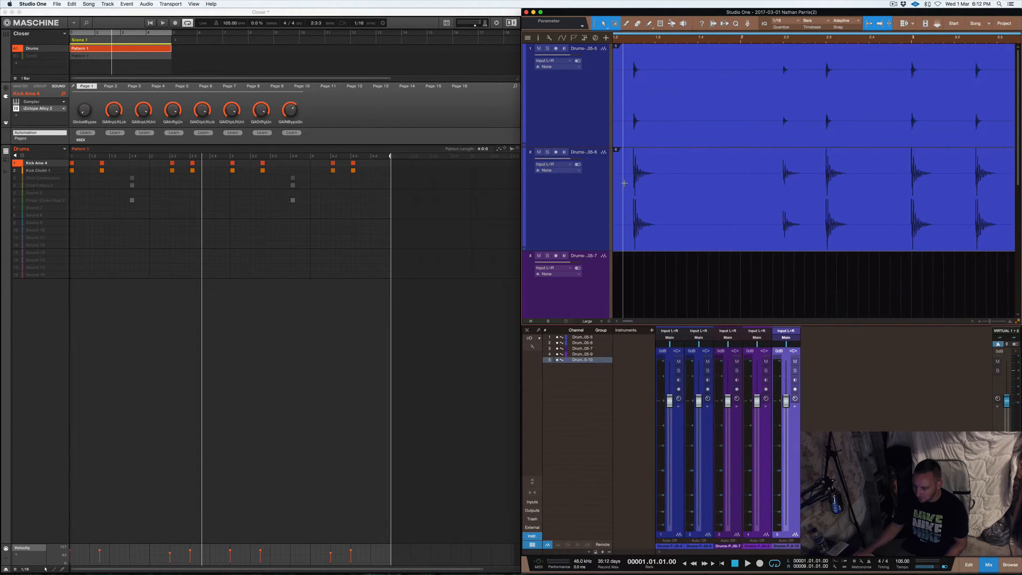
{"action": "scroll", "coordinate": [624, 183], "scroll_direction": "left", "scroll_amount": 2}
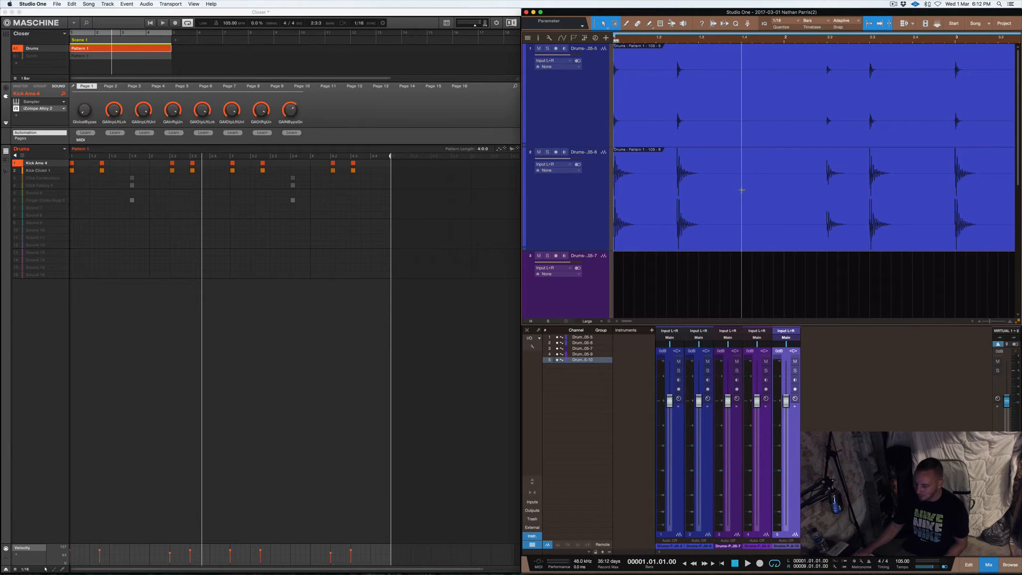
{"action": "scroll", "coordinate": [741, 190], "scroll_direction": "right", "scroll_amount": 7}
{"action": "scroll", "coordinate": [742, 190], "scroll_direction": "right", "scroll_amount": 7}
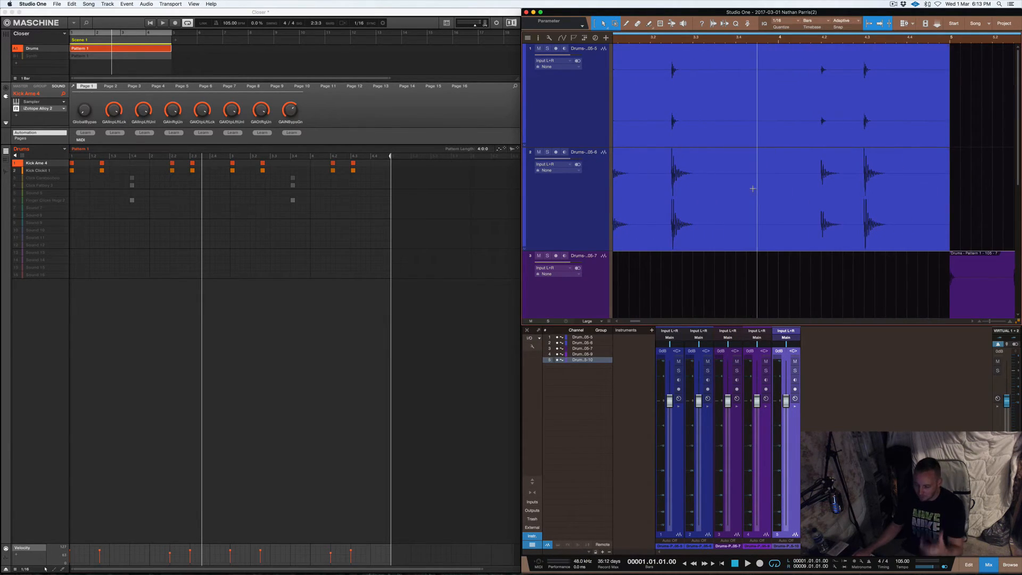
Trim the kick clip on track 2 down to only its first kick hit.
{"action": "left_click_drag", "start_coordinate": [944, 180], "coordinate": [675, 181]}
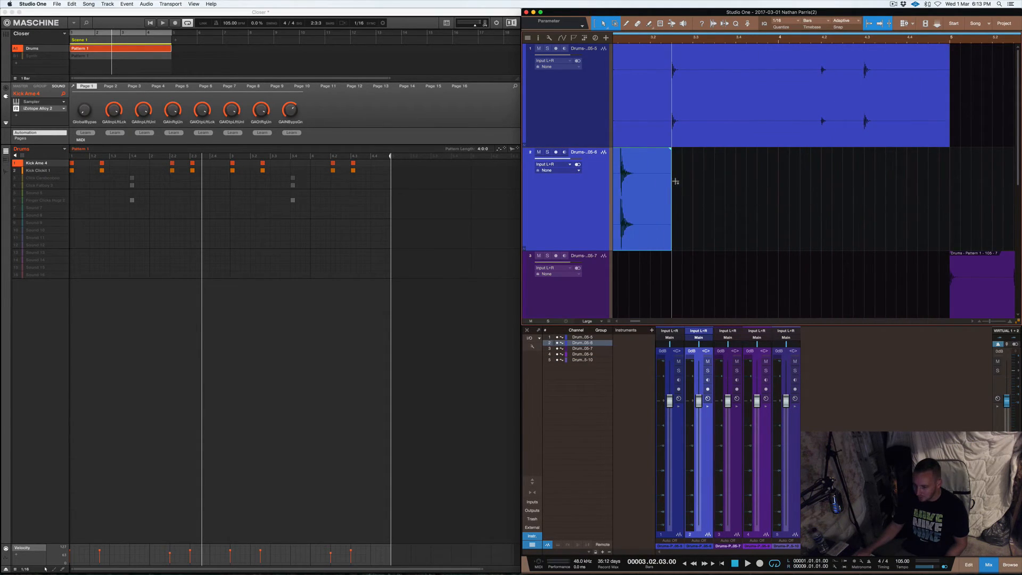
{"action": "scroll", "coordinate": [676, 181], "scroll_direction": "up", "scroll_amount": 5}
{"action": "scroll", "coordinate": [676, 181], "scroll_direction": "down", "scroll_amount": 15}
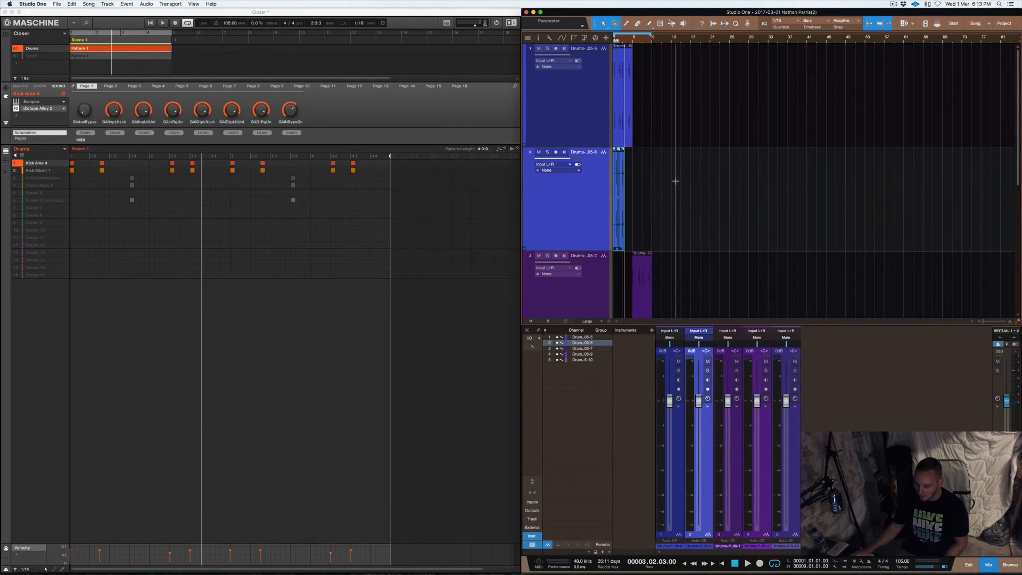
{"action": "scroll", "coordinate": [676, 181], "scroll_direction": "down", "scroll_amount": 3}
{"action": "scroll", "coordinate": [671, 181], "scroll_direction": "up", "scroll_amount": 8}
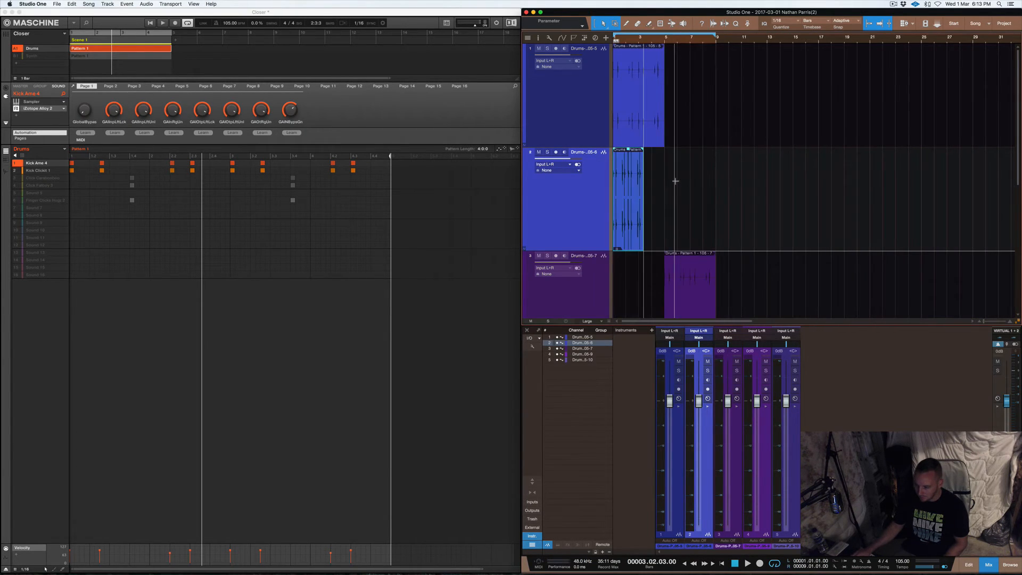
{"action": "left_click_drag", "start_coordinate": [642, 182], "coordinate": [635, 185]}
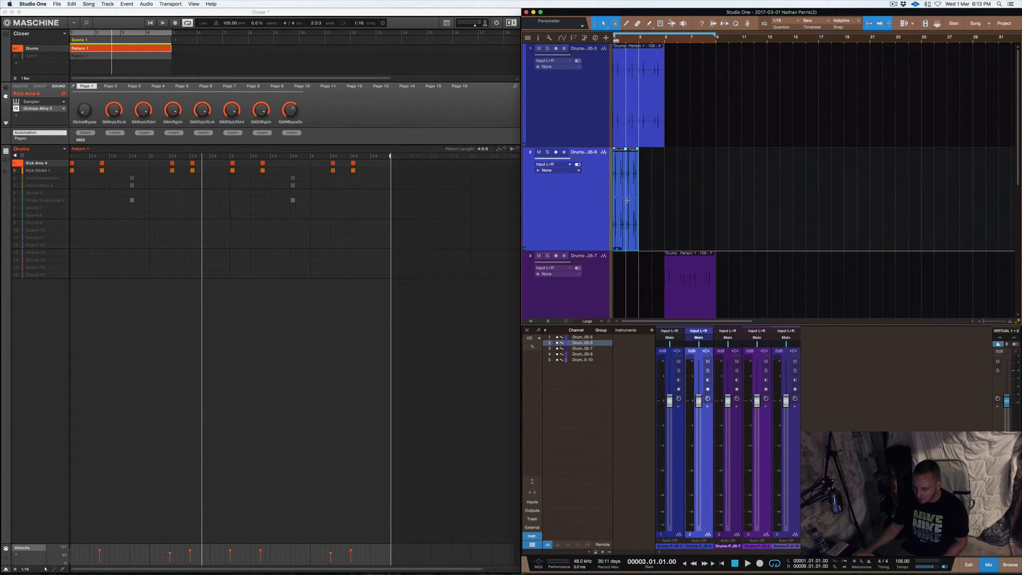
{"action": "scroll", "coordinate": [627, 203], "scroll_direction": "up", "scroll_amount": 15}
{"action": "scroll", "coordinate": [627, 201], "scroll_direction": "left", "scroll_amount": 20}
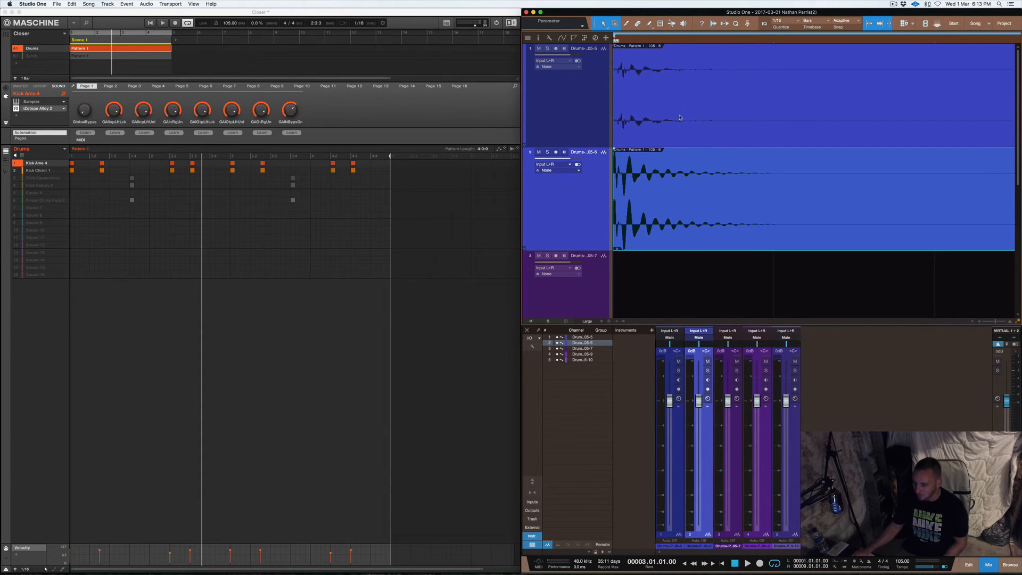
{"action": "left_click", "coordinate": [774, 192]}
{"action": "key", "text": "Delete"}
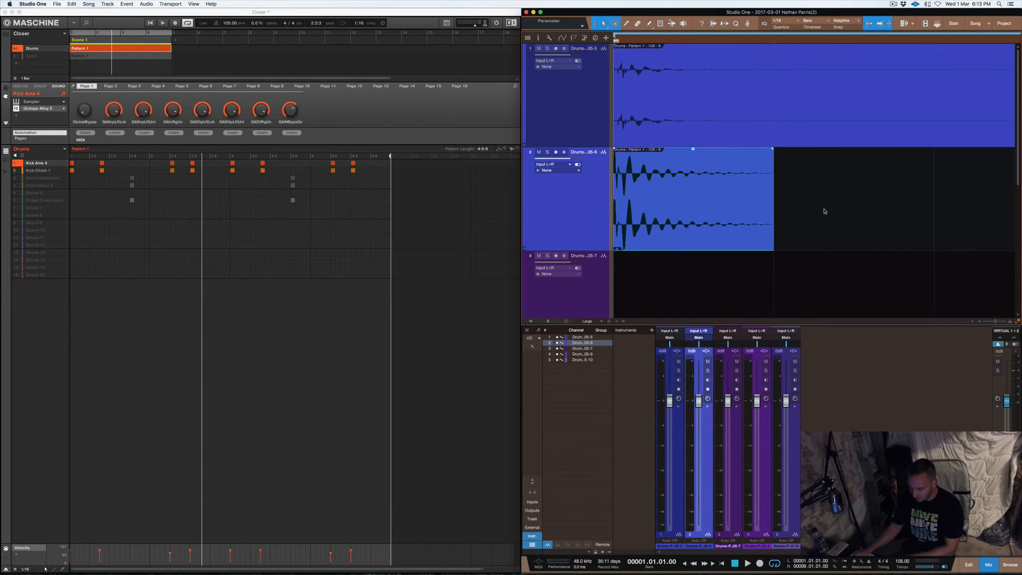
Copy the single kick hit on track 2 to position 1.2.3, in line with the second hit on track 1.
{"action": "scroll", "coordinate": [701, 212], "scroll_direction": "down", "scroll_amount": 5}
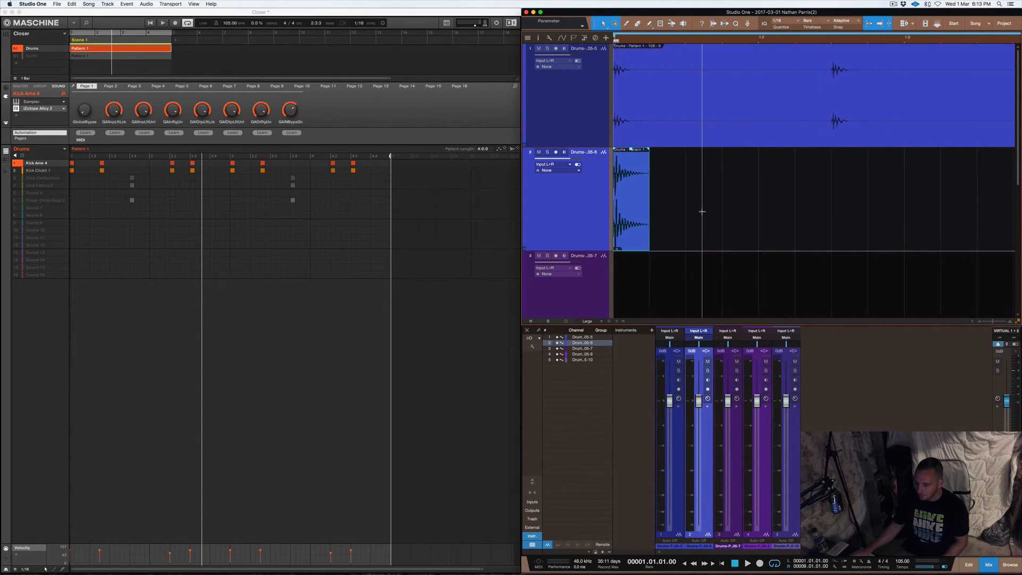
{"action": "left_click_drag", "start_coordinate": [625, 204], "coordinate": [740, 202]}
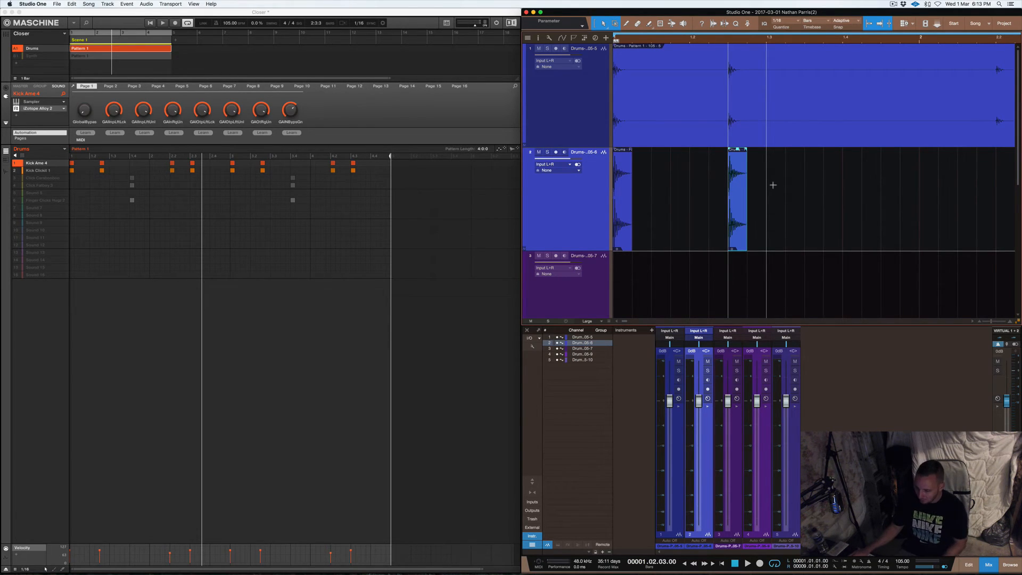
{"action": "key", "text": "w"}
{"action": "key", "text": "w"}
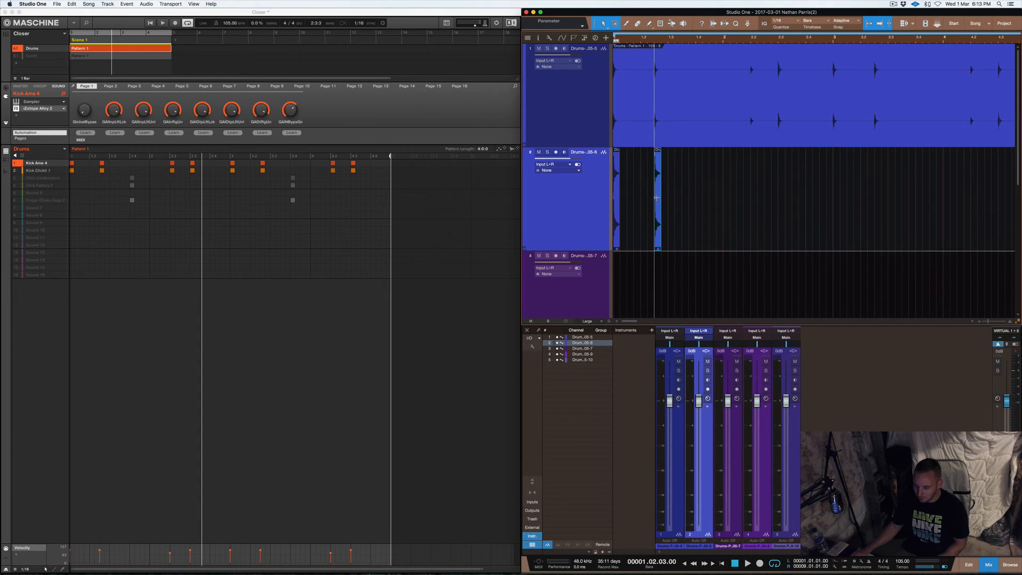
Audition the two kick hits on track 2 together with track 1, and return the playhead to the song start.
{"action": "key", "text": "space"}
{"action": "key", "text": "space"}
{"action": "key", "text": "space"}
{"action": "key", "text": "space"}
{"action": "key", "text": "comma"}
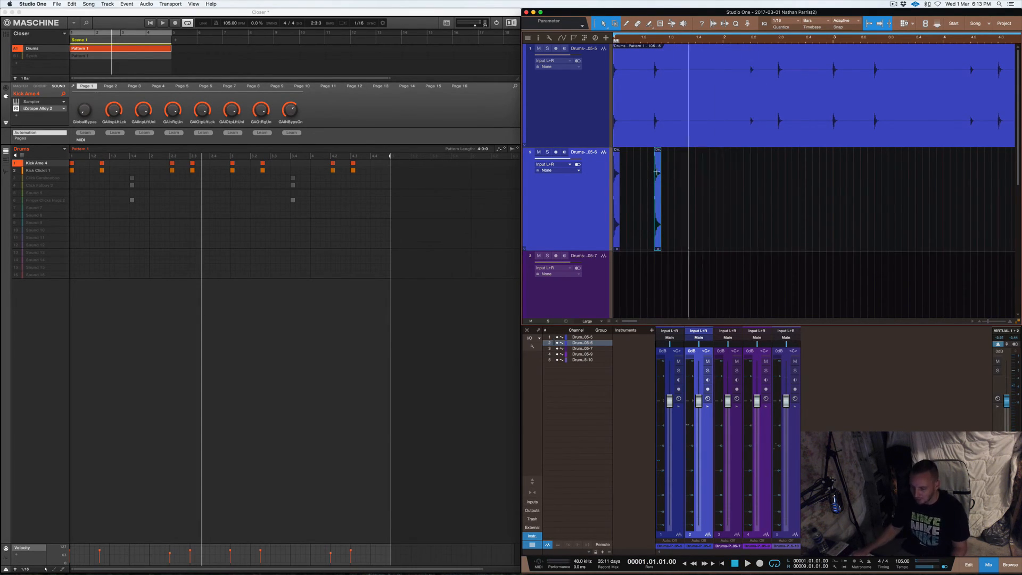
Examine the decay of the second kick hit on track 2 against the matching hit on track 1.
{"action": "scroll", "coordinate": [656, 171], "scroll_direction": "up", "scroll_amount": 10}
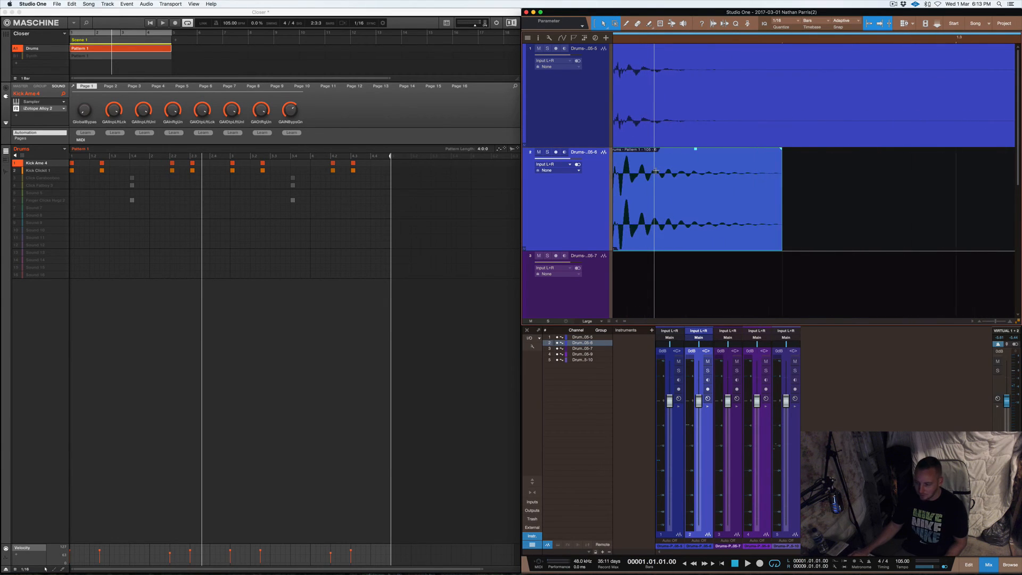
{"action": "right_click", "coordinate": [678, 204]}
{"action": "left_click", "coordinate": [850, 182]}
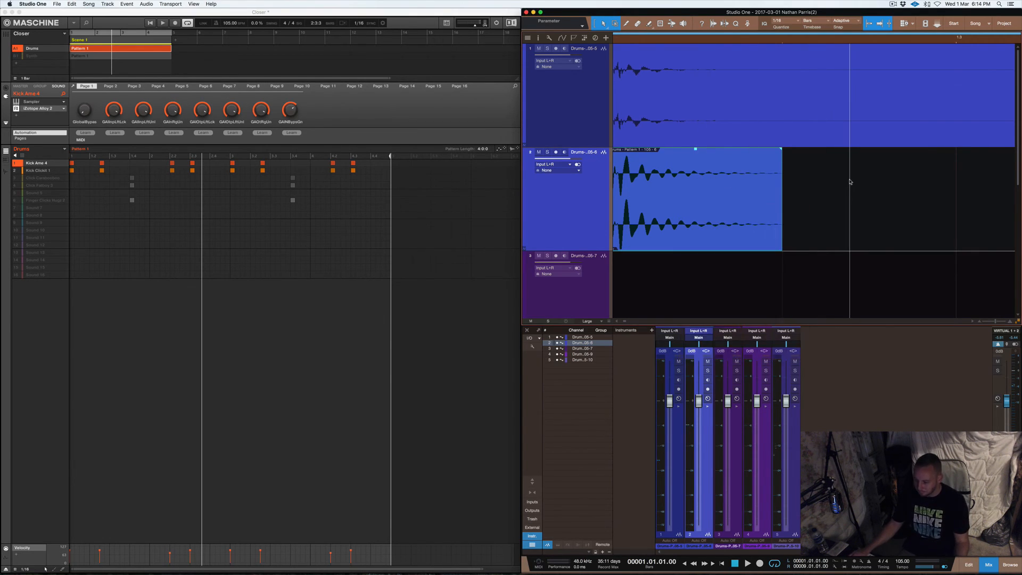
{"action": "key", "text": "z"}
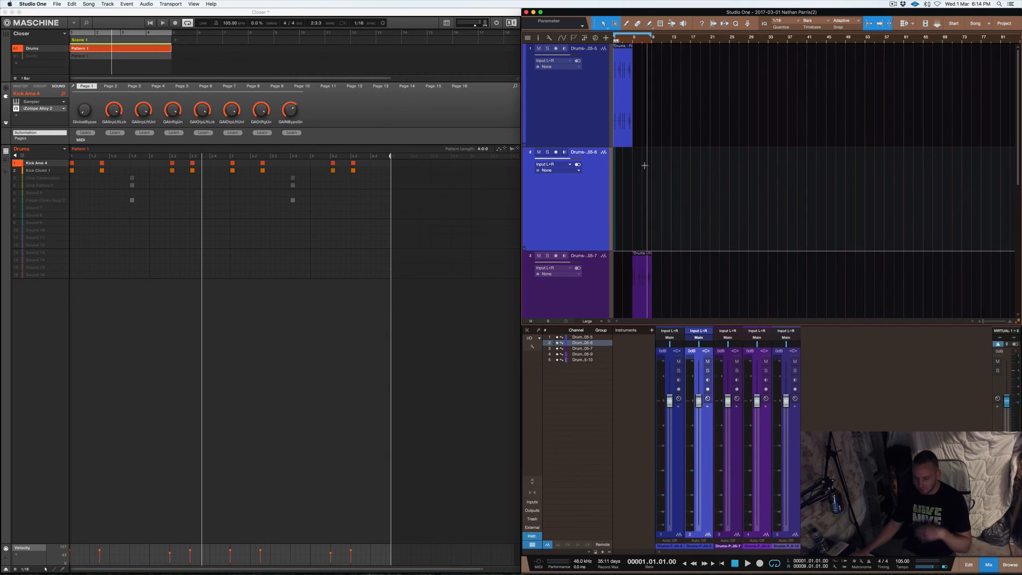
Open Alloy 2 on Kick Ame 4 in Maschine, disable equalizer bands 1 and 4, and play the kick soloed.
{"action": "left_click", "coordinate": [42, 109]}
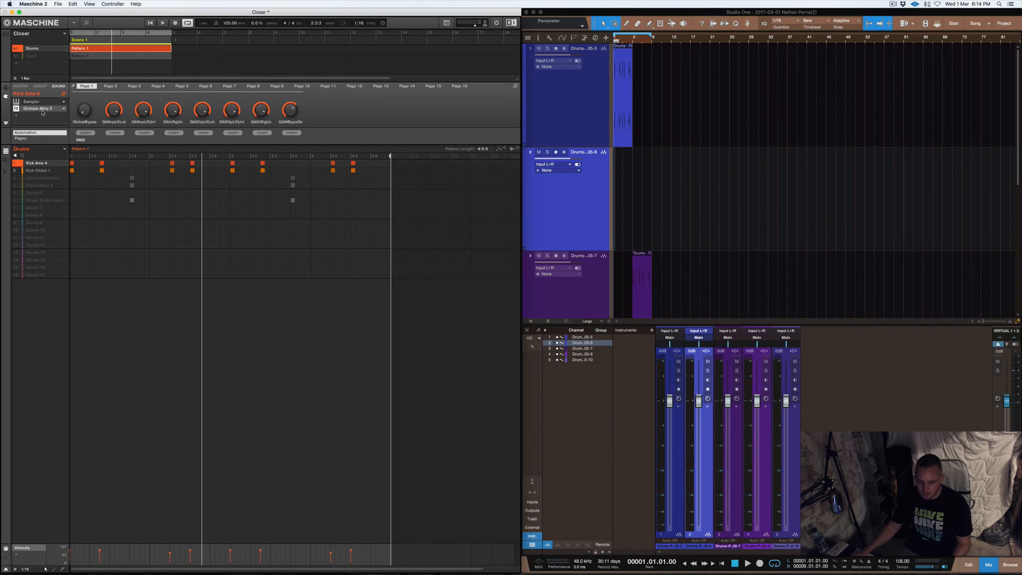
{"action": "left_click", "coordinate": [383, 281]}
{"action": "left_click", "coordinate": [382, 307]}
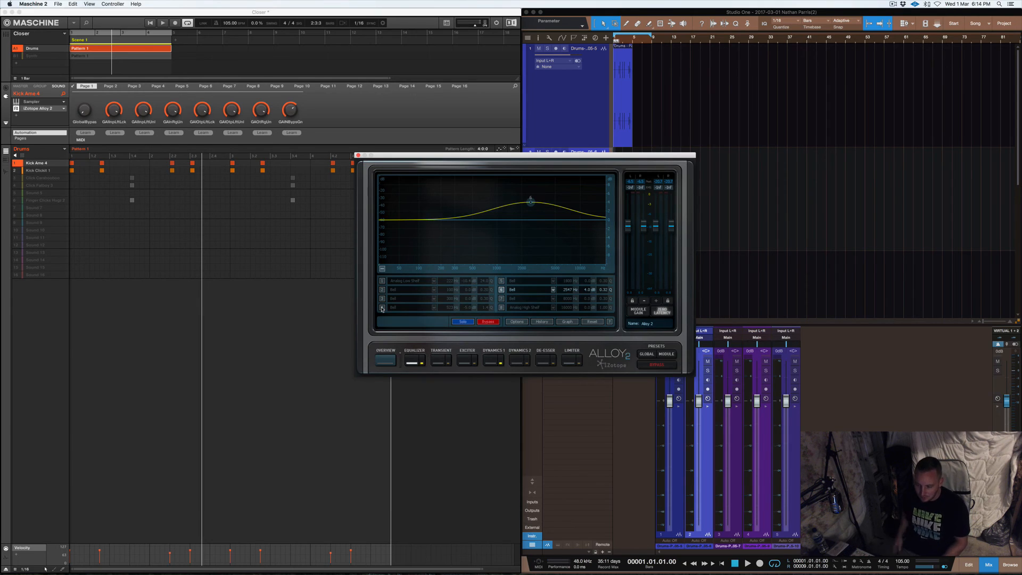
{"action": "left_click", "coordinate": [17, 164]}
{"action": "key", "text": "space"}
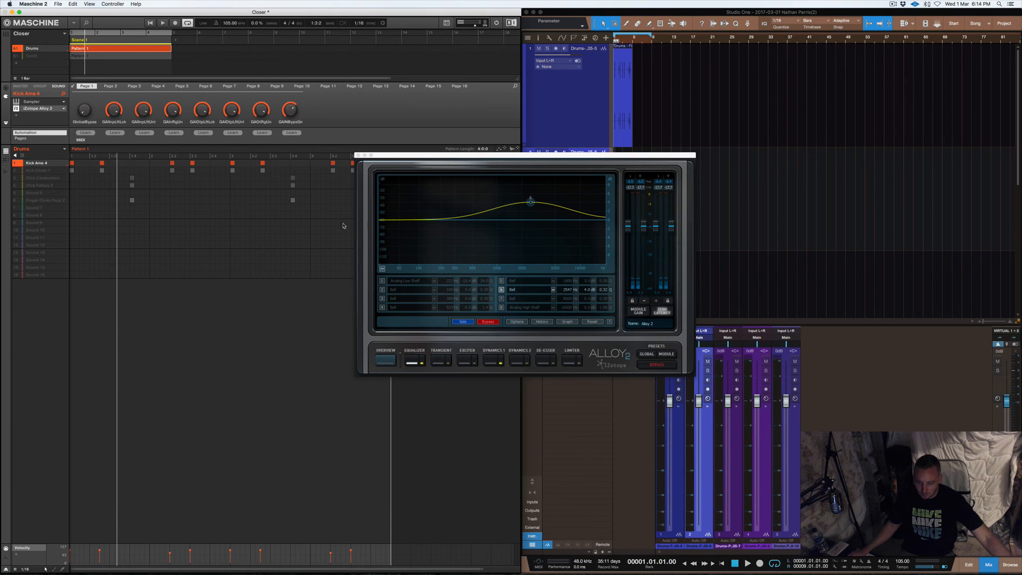
Re-enable equalizer bands 1 and 4 on the soloed Kick Ame 4 during playback, and stop playback.
{"action": "left_click", "coordinate": [382, 281]}
{"action": "left_click", "coordinate": [382, 290]}
{"action": "left_click", "coordinate": [382, 289]}
{"action": "left_click", "coordinate": [382, 307]}
{"action": "key", "text": "space"}
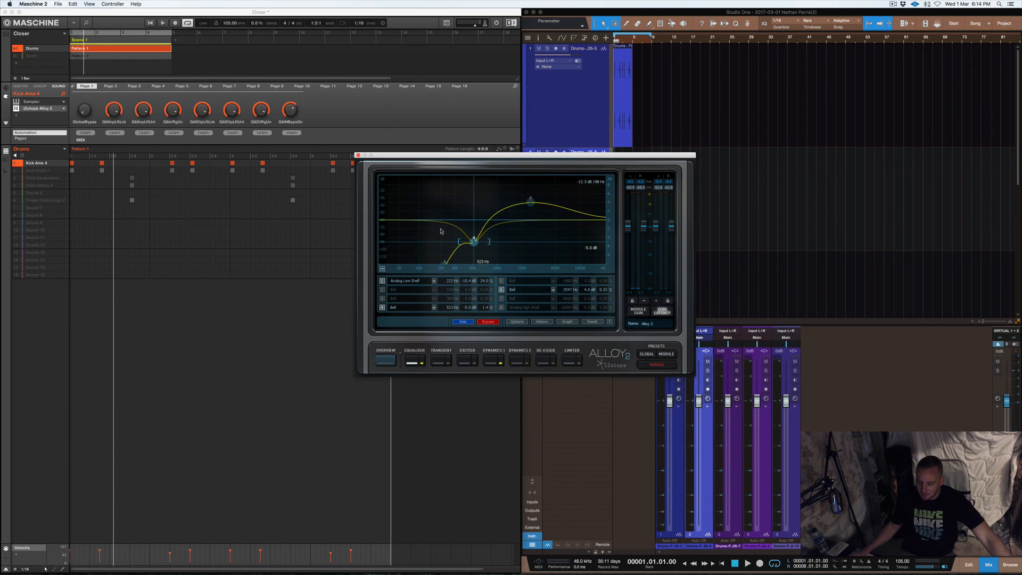
Bring Kick Clickit 1 back in alongside Kick Ame 4 and audition both kicks with its Alloy 2 equalizer displayed.
{"action": "left_click", "coordinate": [16, 170]}
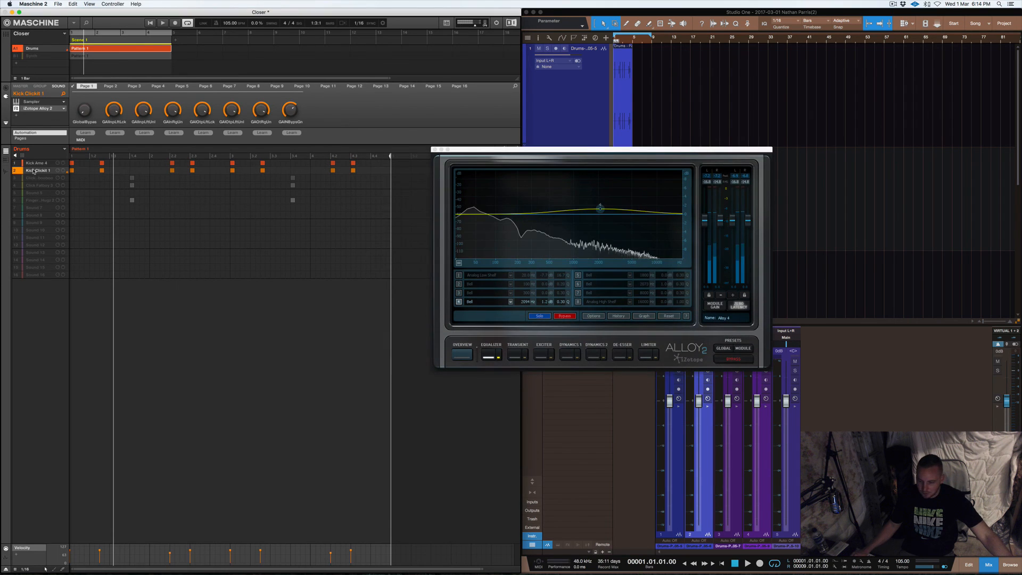
{"action": "key", "text": "space"}
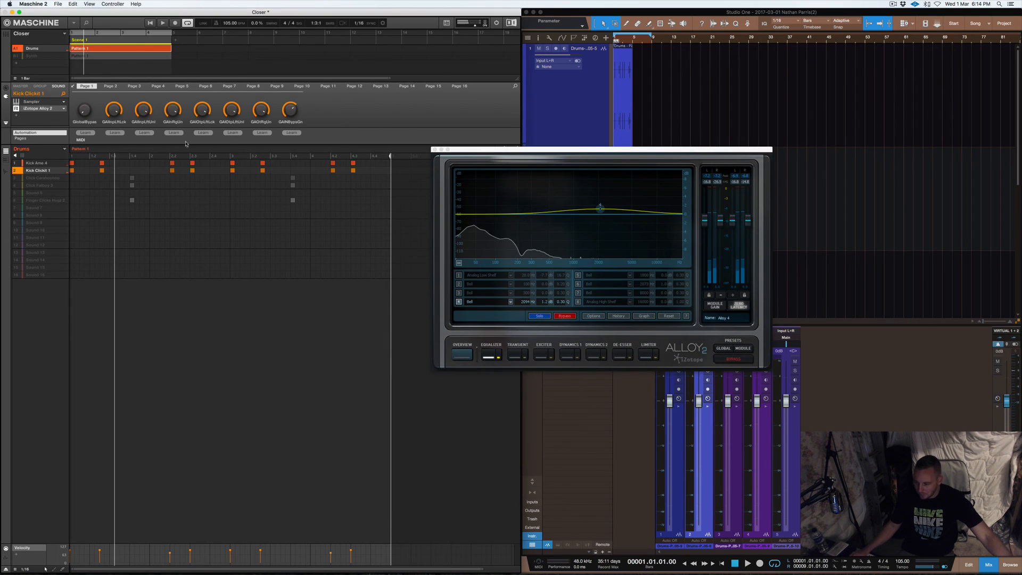